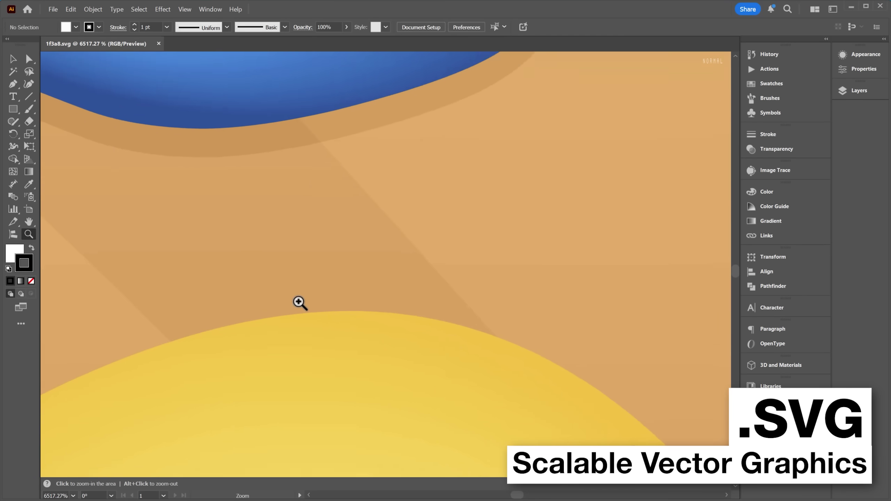
# - Zoom in and out around the palette's blue and sand curve, then scroll down
pyautogui.moveTo(340, 85); pyautogui.dragTo(339, 298)
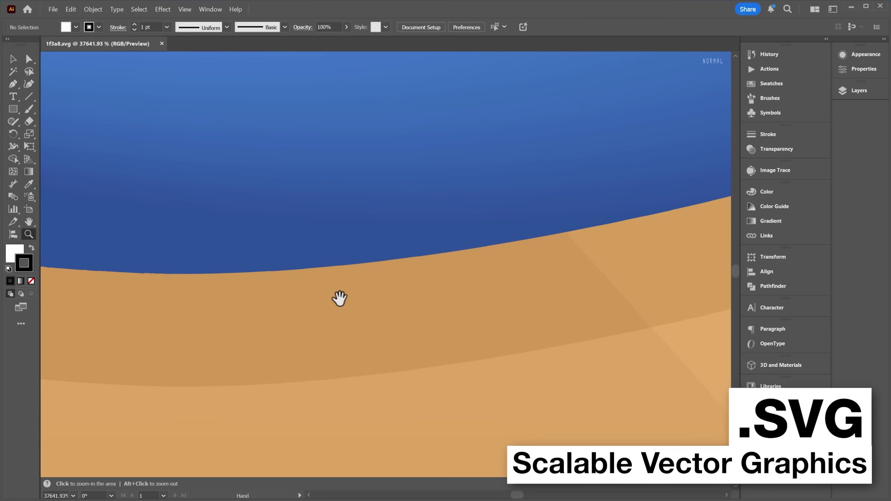
pyautogui.moveTo(445, 267); pyautogui.dragTo(178, 268)
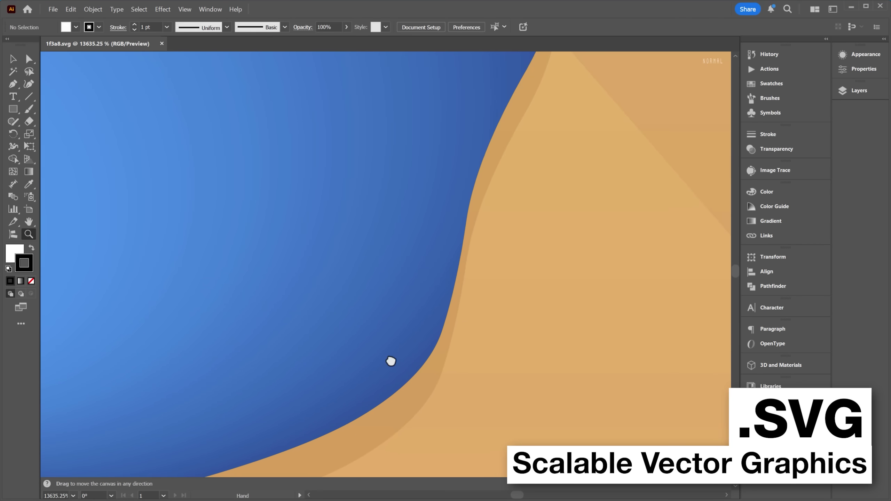
pyautogui.moveTo(392, 360); pyautogui.dragTo(622, 140)
pyautogui.scroll(-5, 381, 159)
pyautogui.scroll(-5, 485, 175)
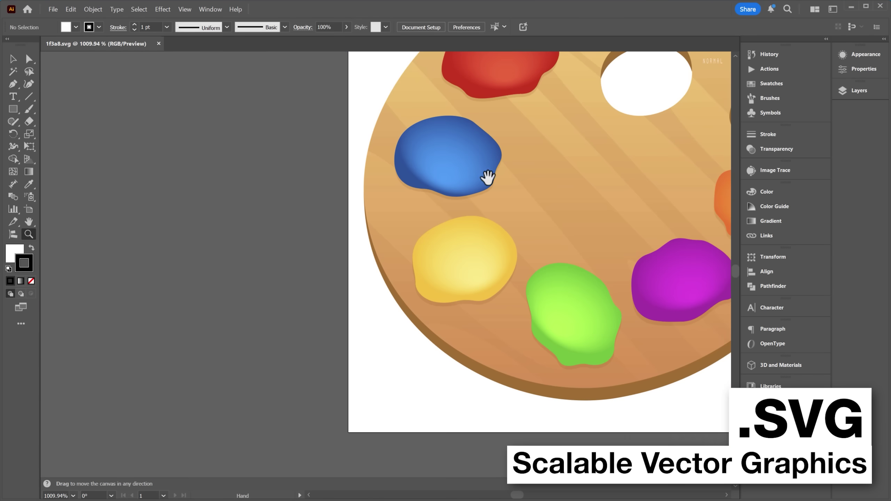
pyautogui.scroll(-3, 275, 247)
pyautogui.scroll(-2, 239, 254)
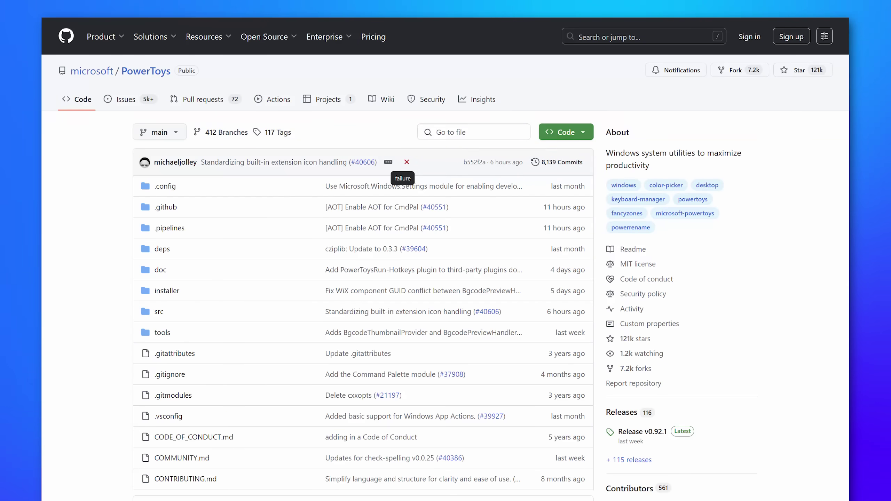
pyautogui.scroll(-10, 351, 281)
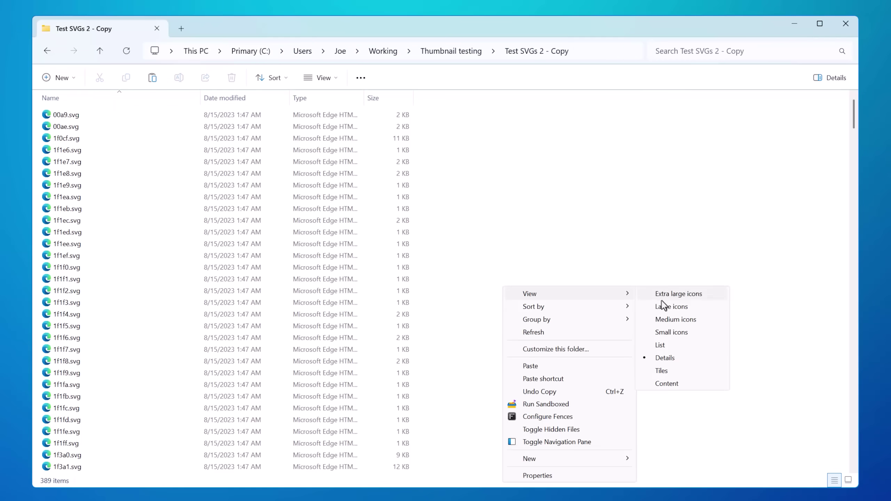
# - Display the Test SVGs 2 - Copy files as large icons and scroll through their thumbnails
pyautogui.click(671, 307)
pyautogui.scroll(-2, 667, 299)
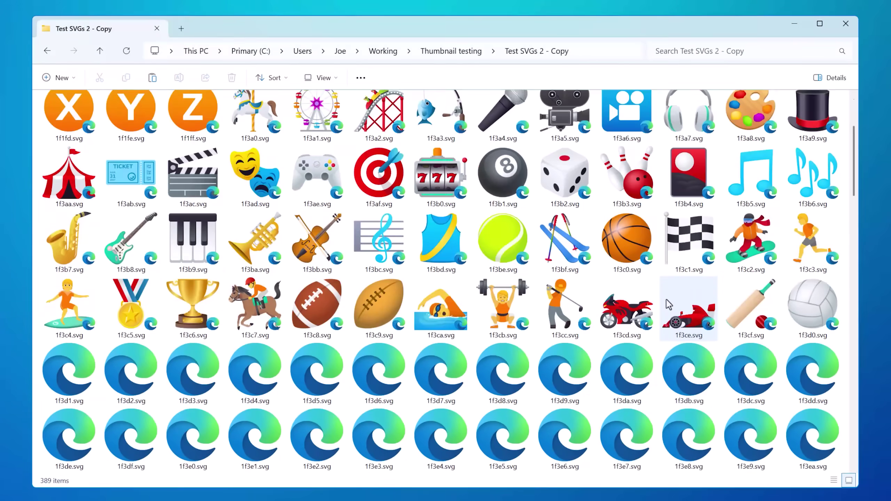
pyautogui.scroll(-5, 666, 298)
pyautogui.scroll(-3, 665, 298)
pyautogui.scroll(-3, 665, 298)
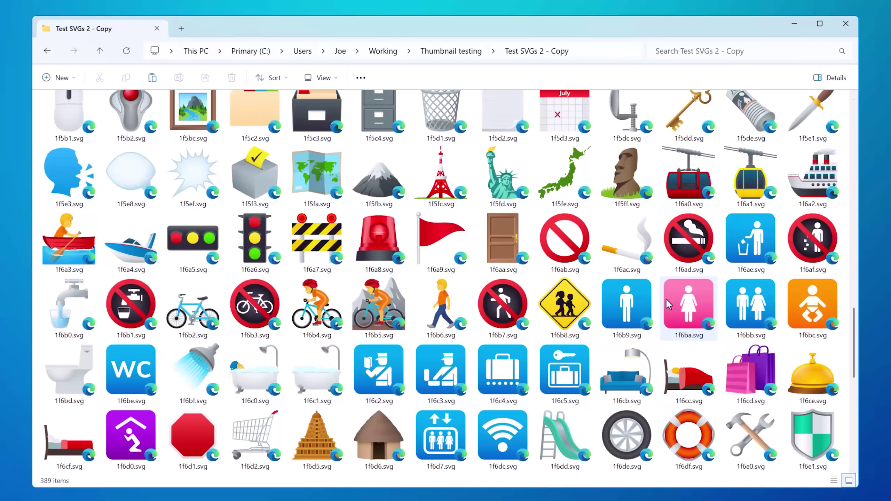
pyautogui.scroll(-5, 665, 298)
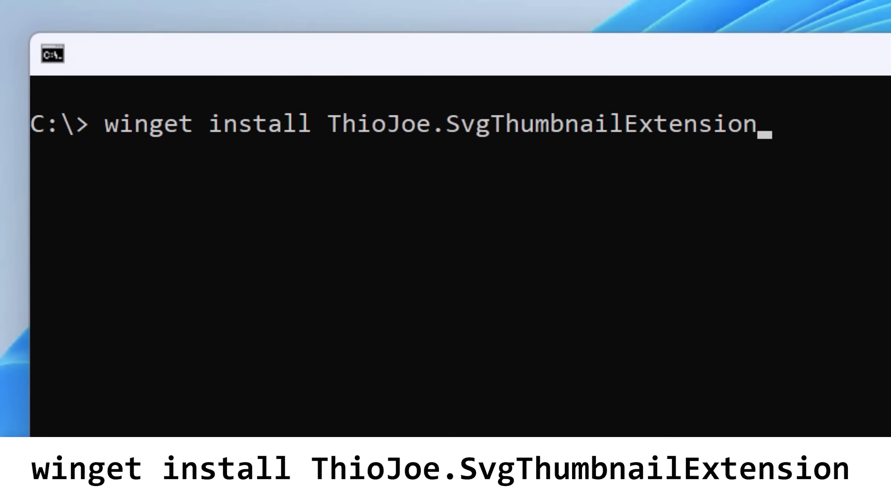
# - Run winget install ThioJoe.SvgThumbnailExtension in Command Prompt
pyautogui.press('Return')
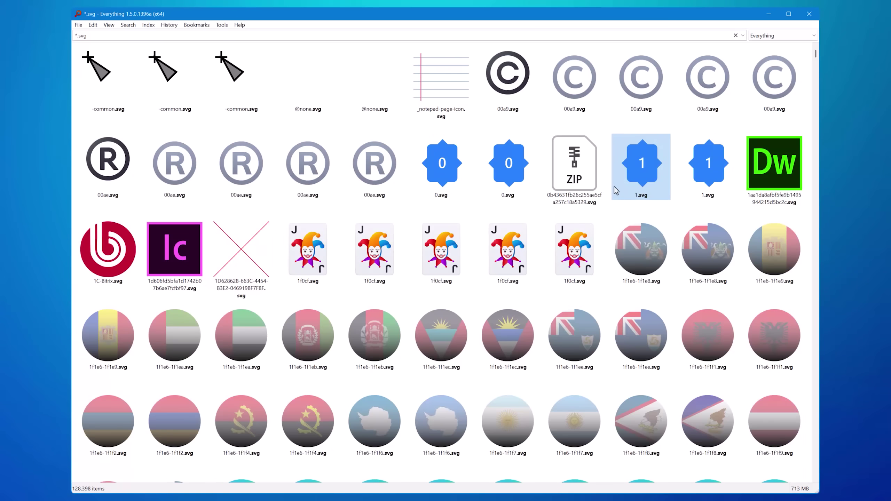
pyautogui.scroll(-2, 603, 198)
pyautogui.scroll(-3, 604, 198)
pyautogui.scroll(-2, 604, 198)
pyautogui.scroll(-1, 604, 198)
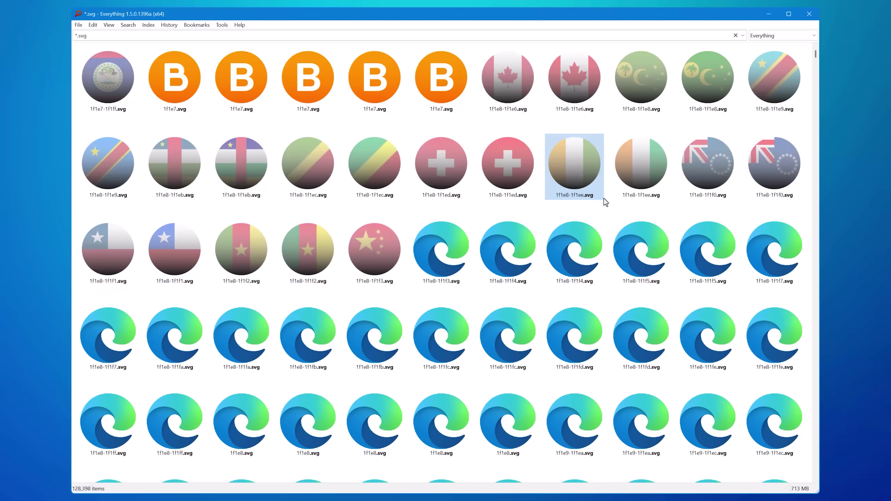
pyautogui.scroll(-3, 603, 198)
pyautogui.scroll(-2, 604, 198)
pyautogui.scroll(-2, 603, 198)
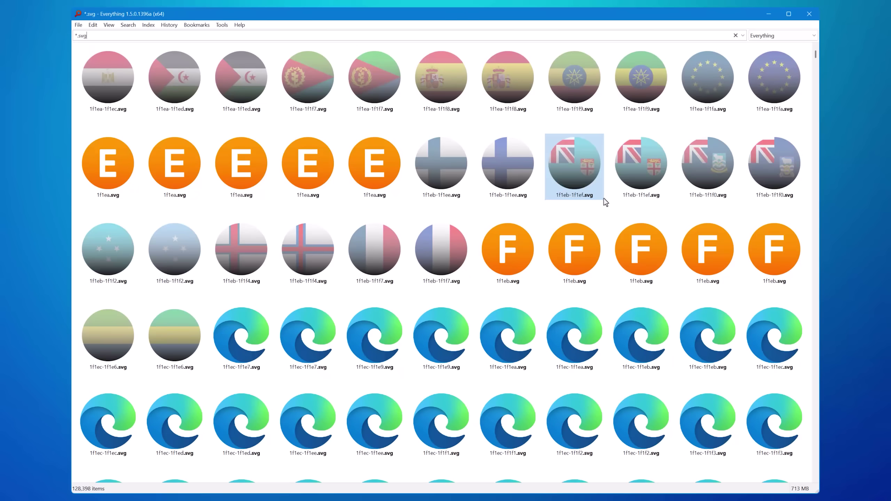
pyautogui.scroll(-4, 604, 198)
pyautogui.scroll(-4, 603, 198)
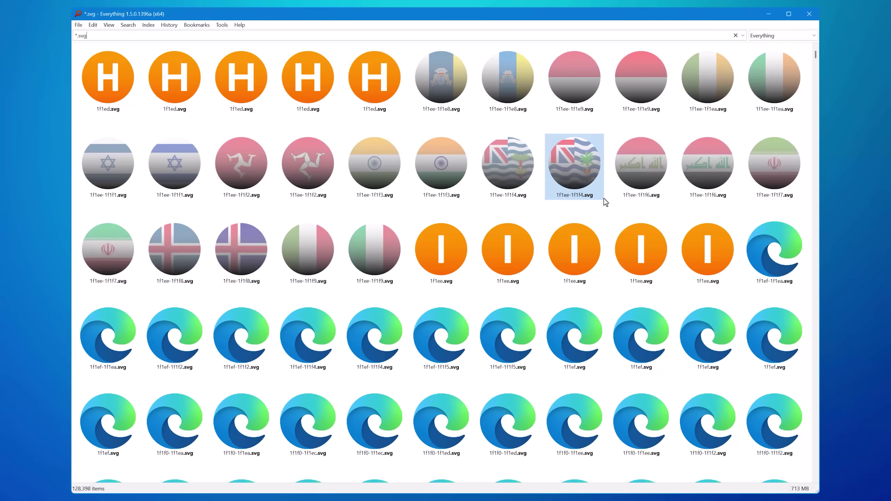
pyautogui.scroll(-3, 604, 199)
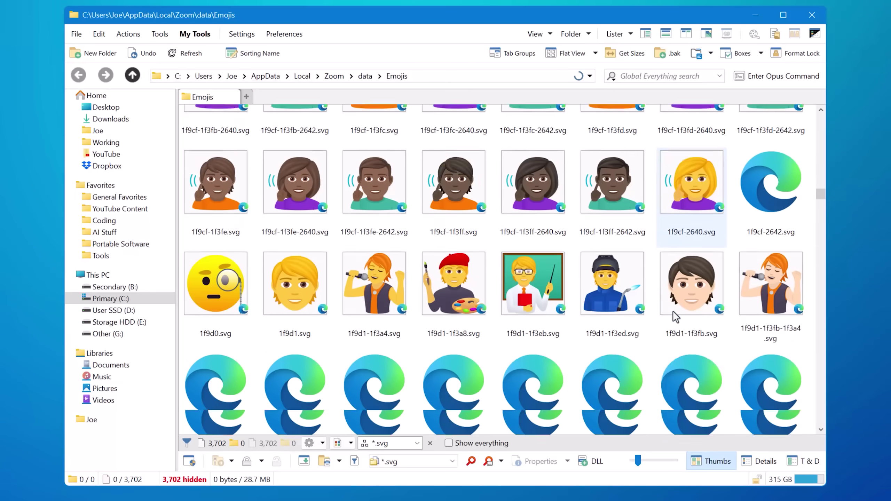
# - Scroll down the Directory Opus thumbnail list toward the test svgz folder
pyautogui.scroll(-1, 673, 311)
pyautogui.scroll(-3, 671, 315)
pyautogui.scroll(-3, 671, 316)
pyautogui.scroll(-3, 686, 316)
pyautogui.moveTo(822, 198); pyautogui.dragTo(823, 218)
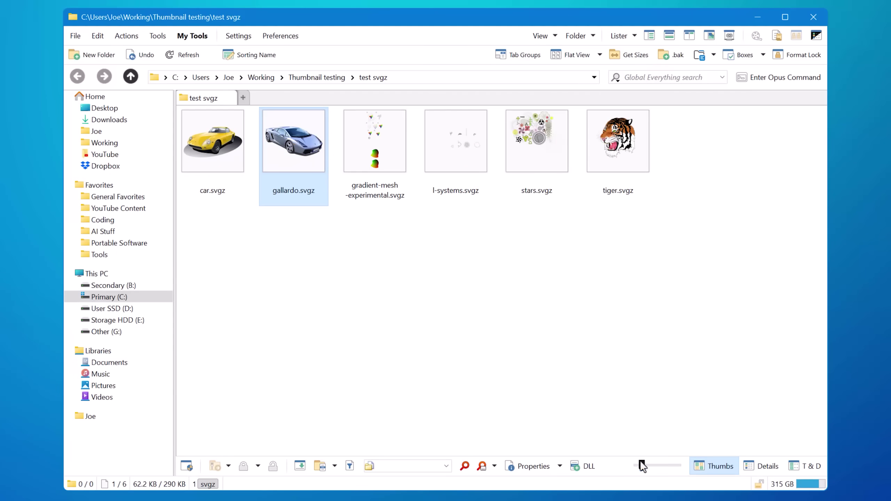
# - Drag the bottom thumbnail size slider right to enlarge the SVGZ thumbnails
pyautogui.moveTo(648, 469); pyautogui.dragTo(652, 468)
pyautogui.click(613, 385)
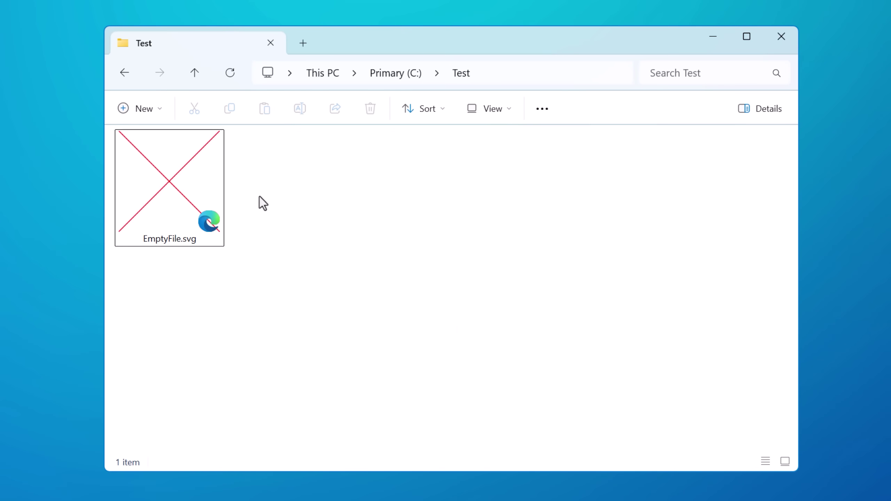
# - Open EmptyFile.svg with Edit with Notepad++, confirm it is blank, then close Notepad++
pyautogui.click(220, 205)
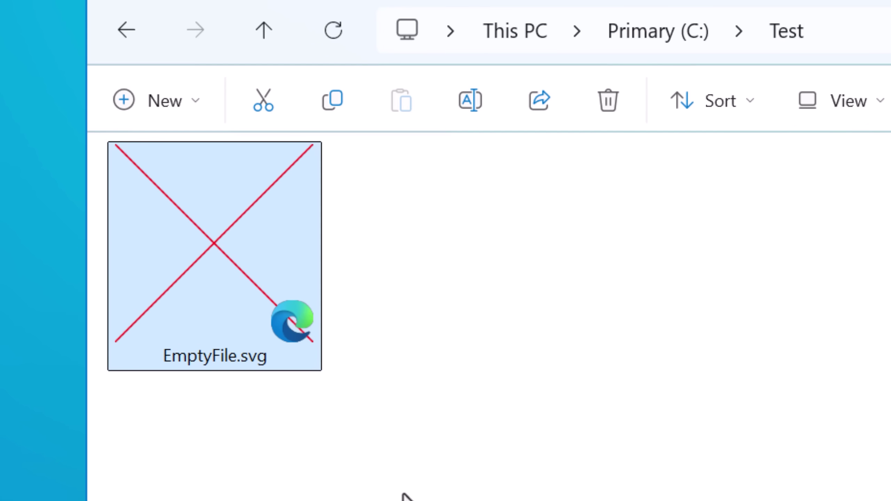
pyautogui.click(441, 437)
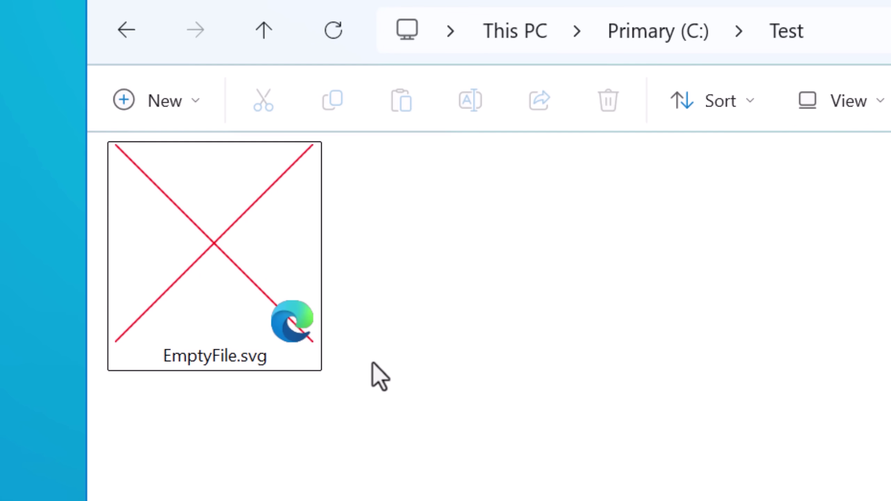
pyautogui.rightClick(252, 266)
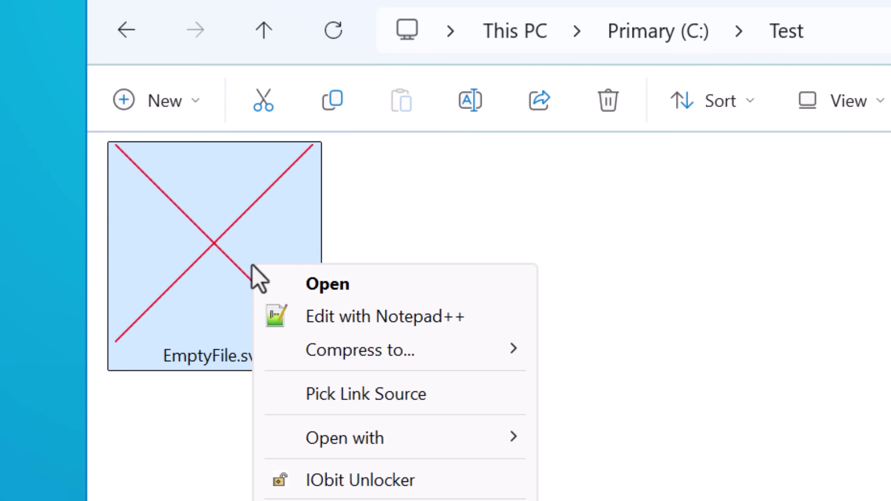
pyautogui.click(284, 321)
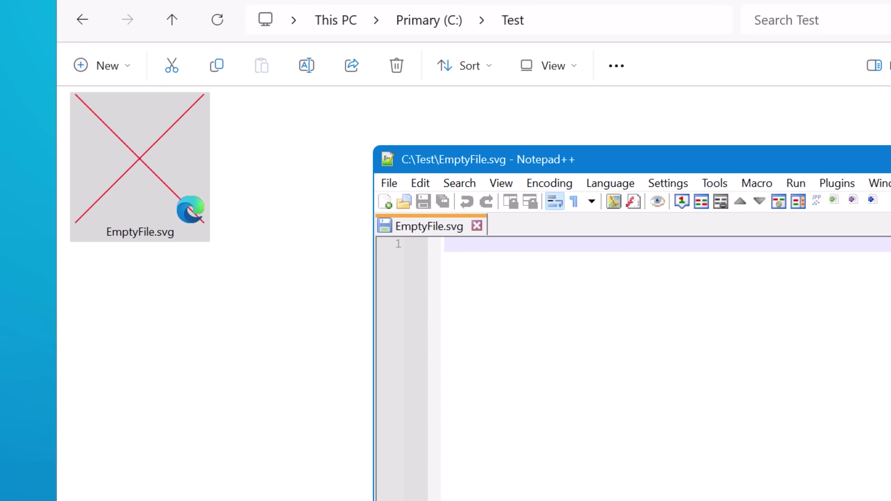
pyautogui.hotkey('alt', 'F4')
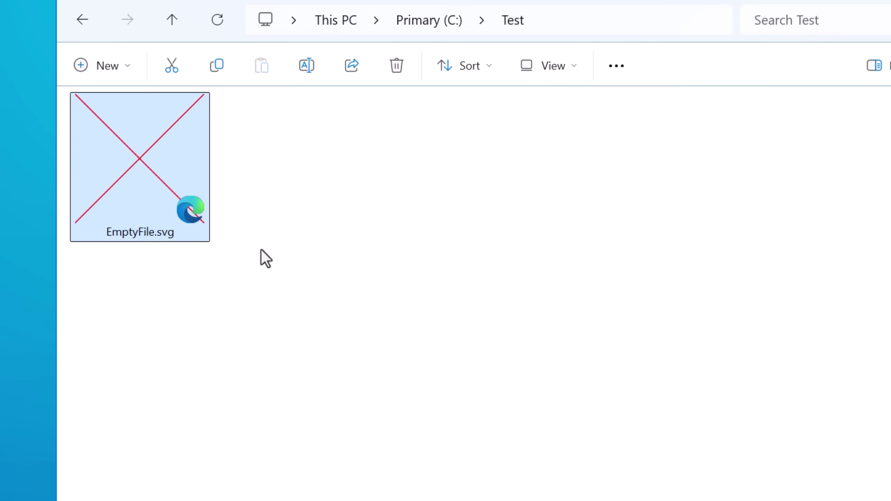